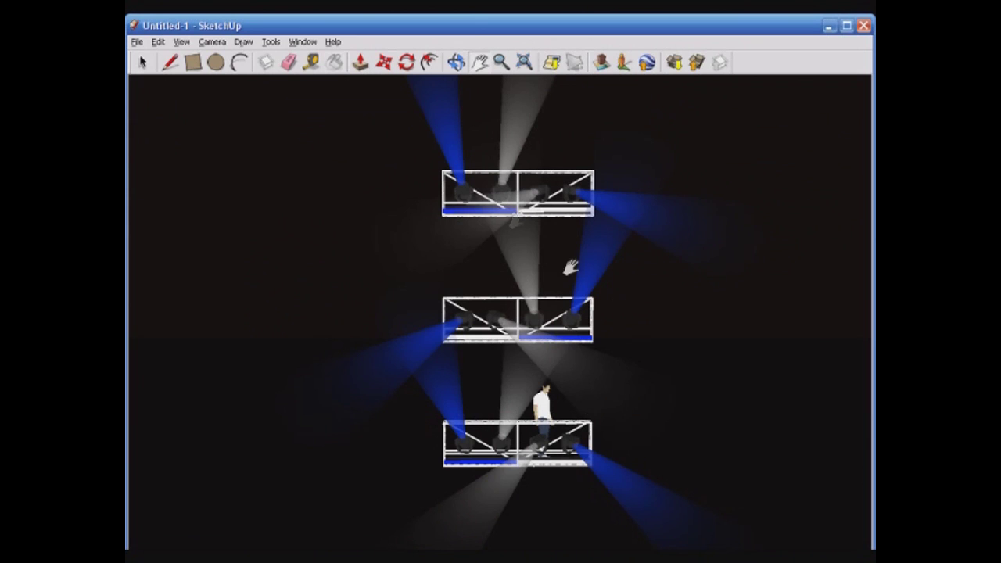
# Step: Edit the light-beam Material25: try red, then settle on a slightly deeper blue
pyautogui.click(334, 64)
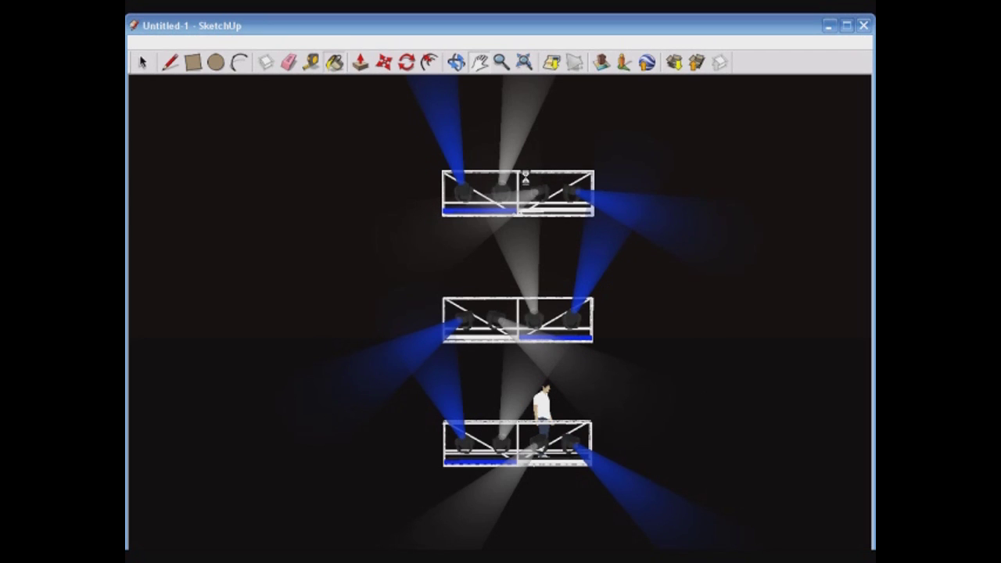
pyautogui.click(751, 96)
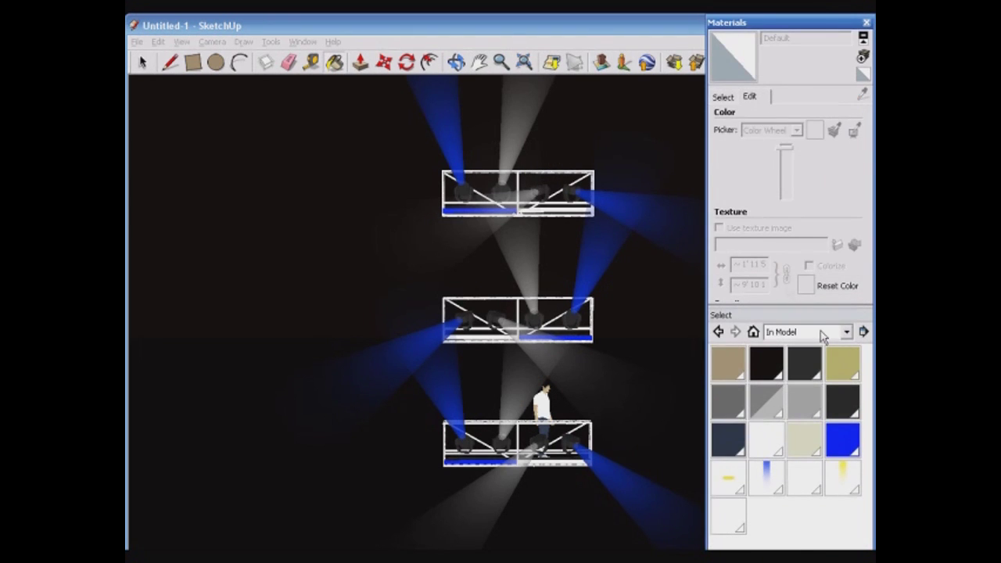
pyautogui.click(768, 477)
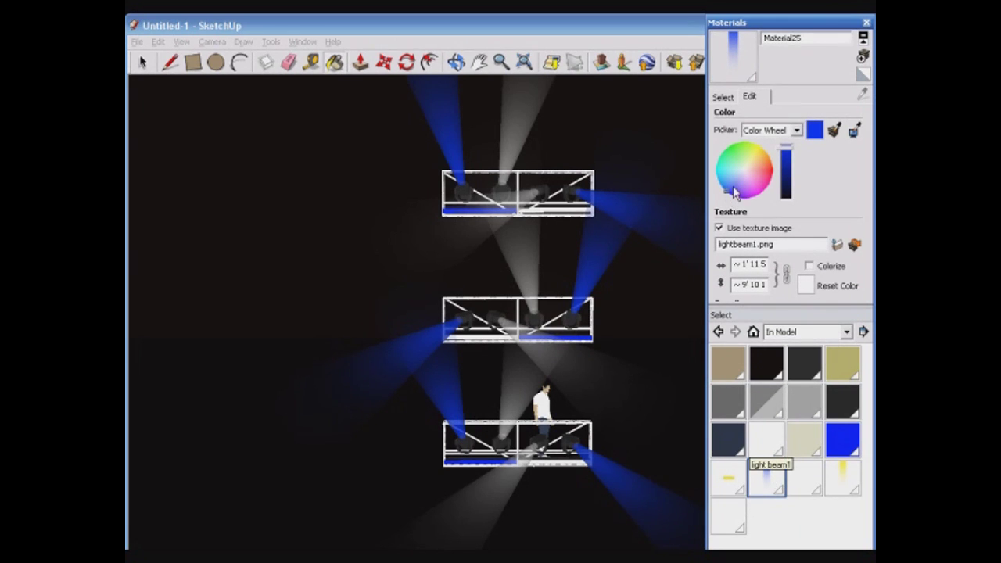
pyautogui.click(773, 179)
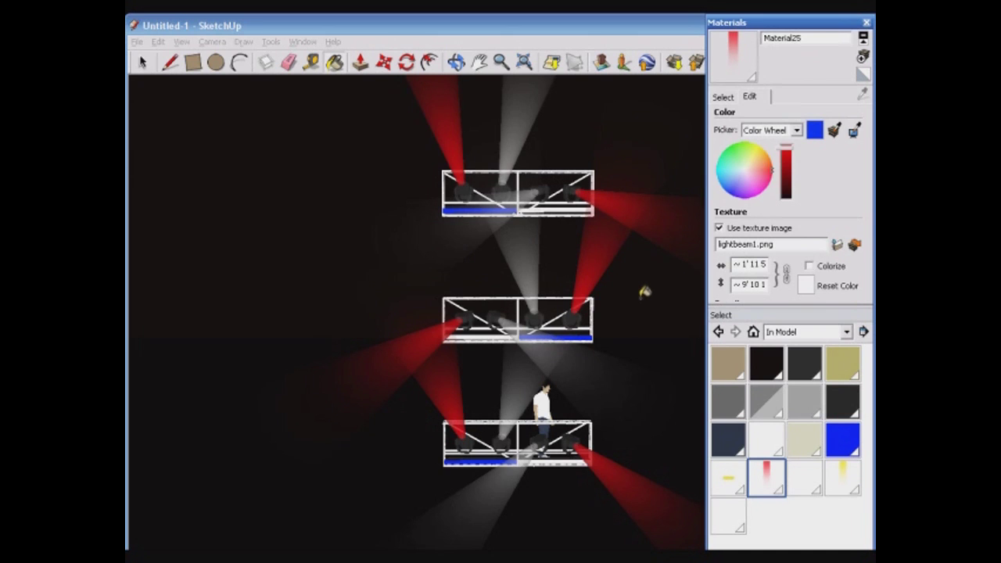
pyautogui.click(732, 197)
pyautogui.moveTo(727, 199); pyautogui.dragTo(734, 201)
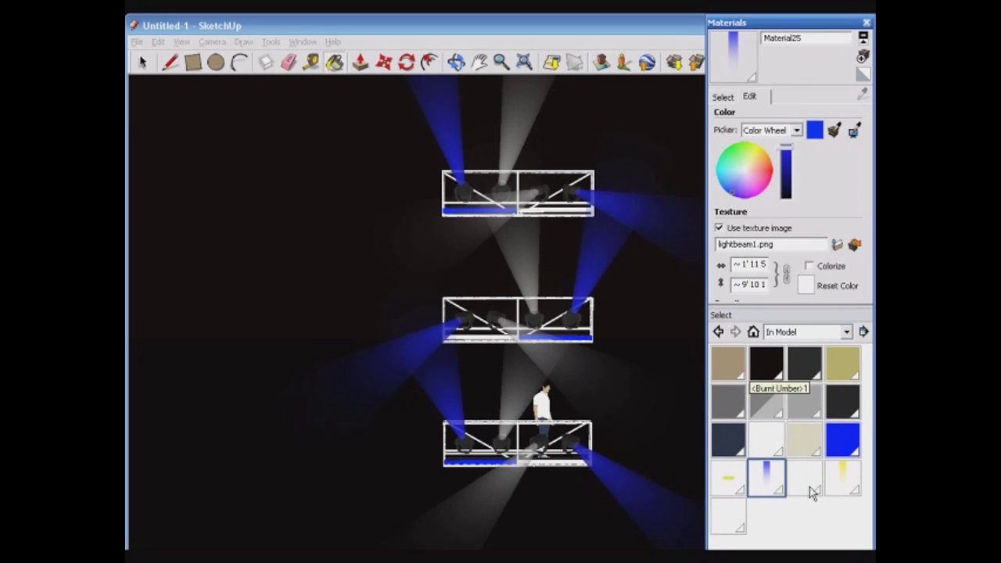
# Step: Try red on the White material, then restore it to white
pyautogui.click(728, 517)
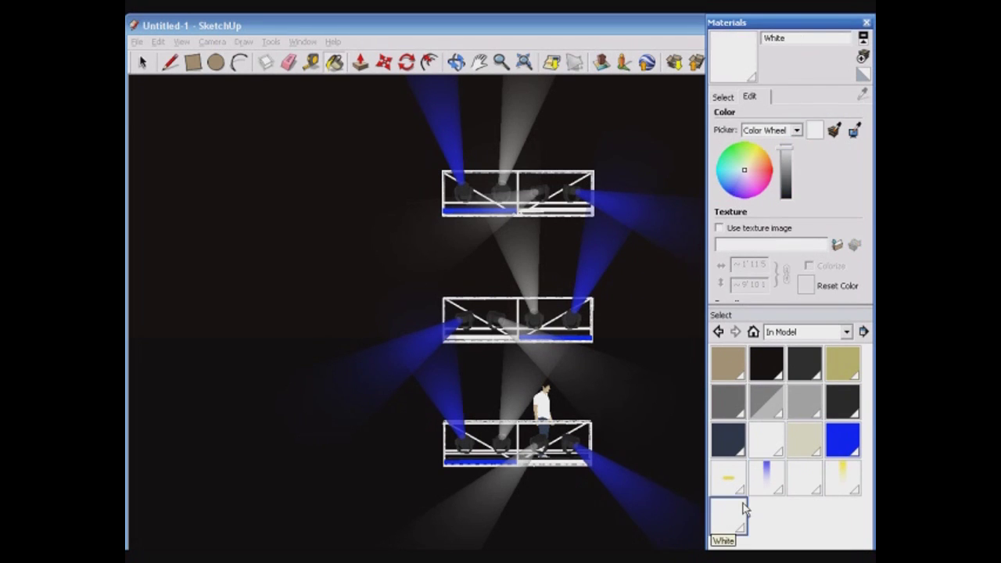
pyautogui.click(773, 179)
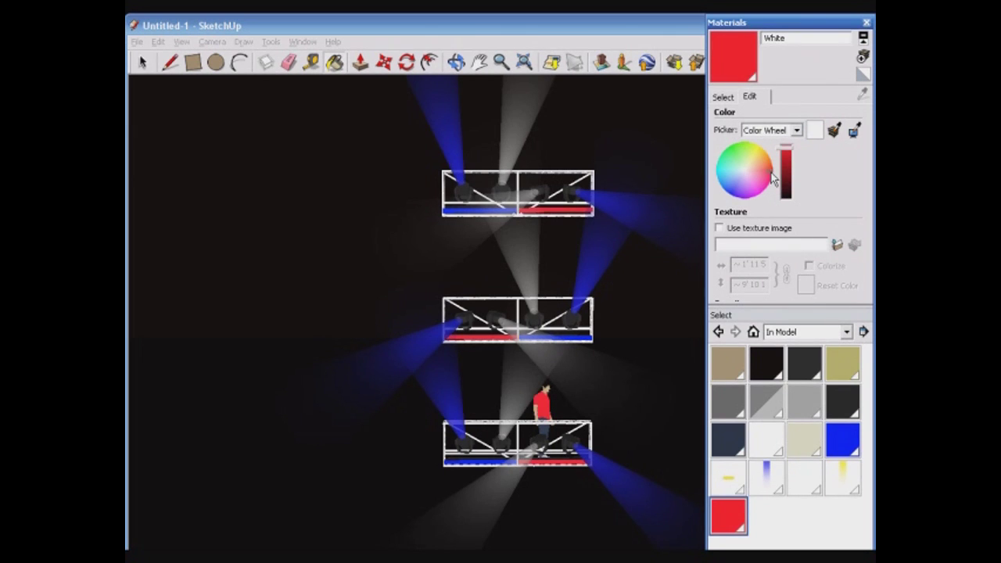
pyautogui.click(745, 171)
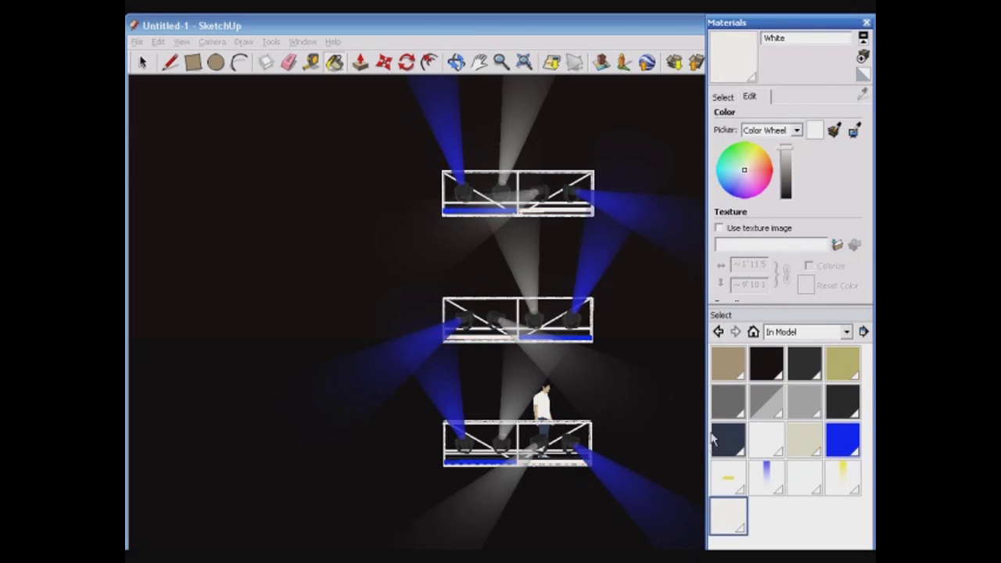
# Step: Recolour the white beam material Material35 blue, then select Material1
pyautogui.click(811, 488)
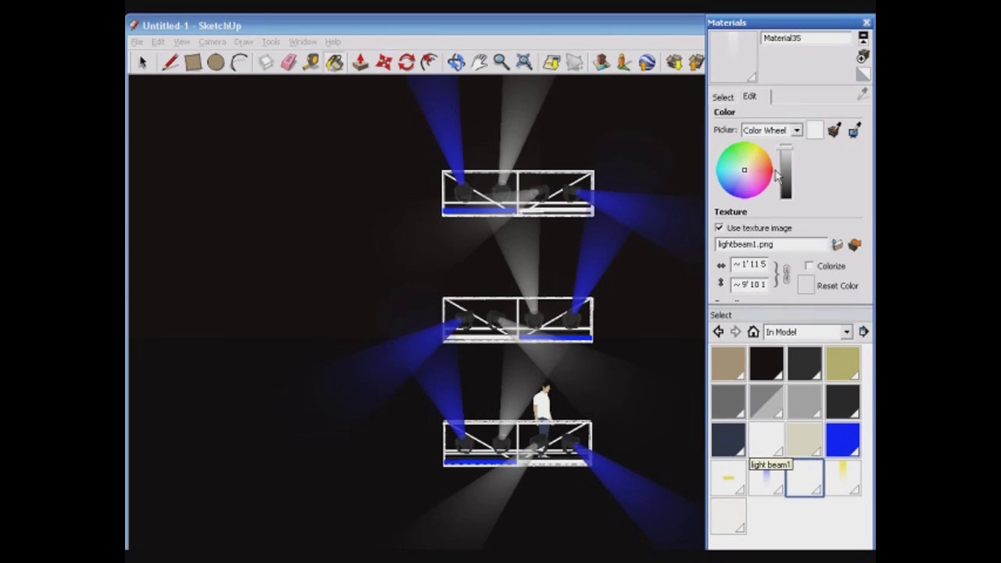
pyautogui.click(733, 198)
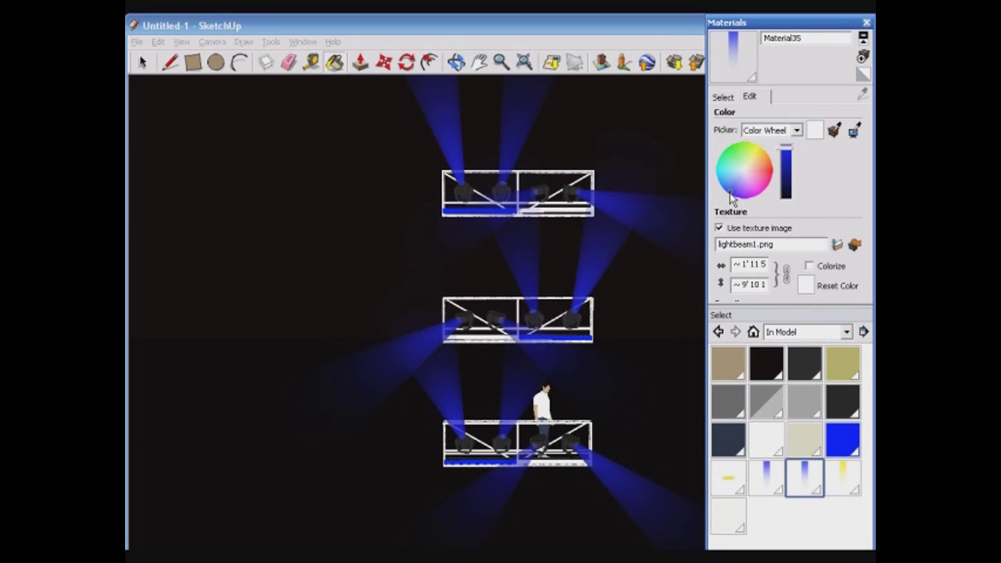
pyautogui.click(796, 441)
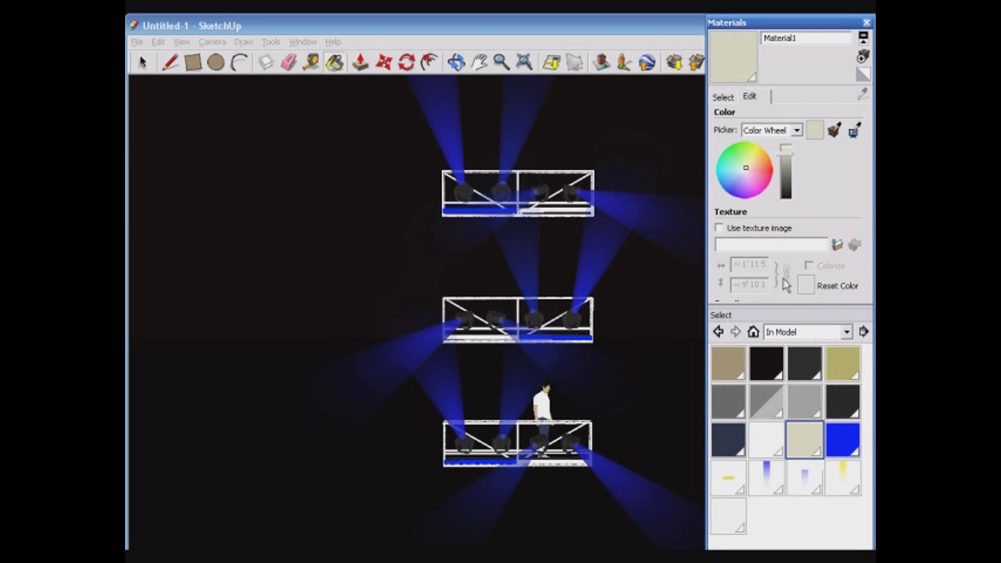
# Step: Make Material1 light grey and the blue Material2 pale white
pyautogui.click(745, 174)
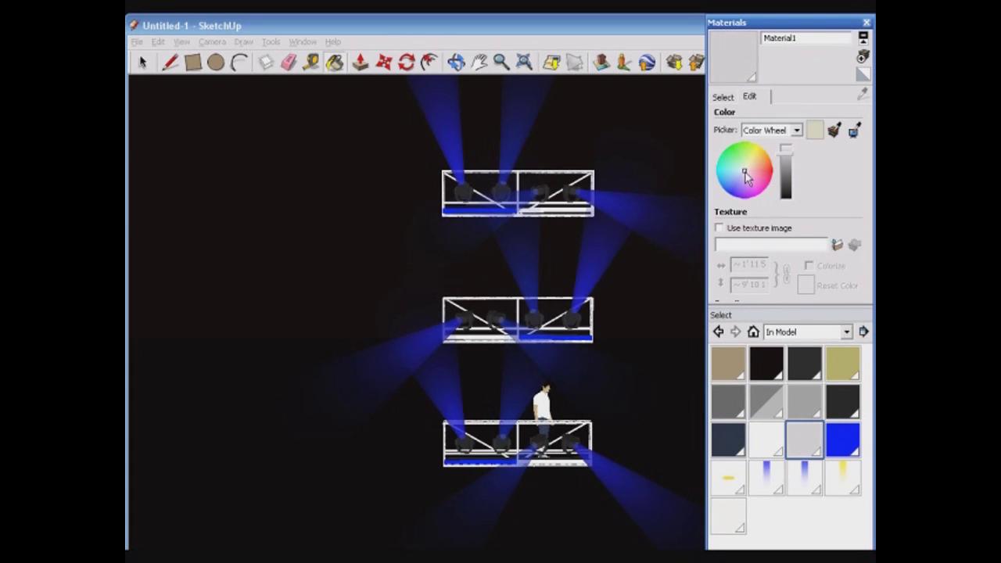
pyautogui.click(844, 445)
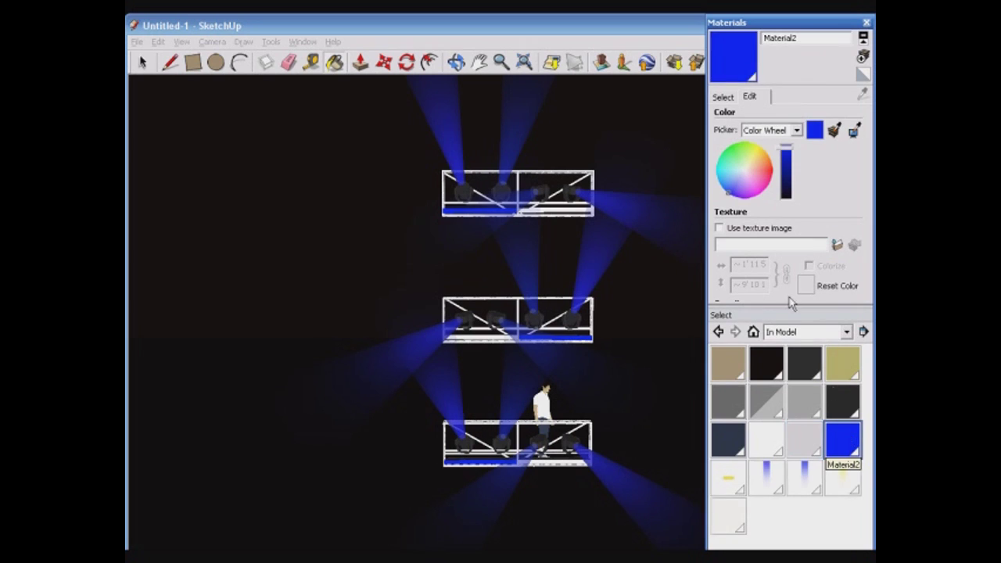
pyautogui.click(746, 174)
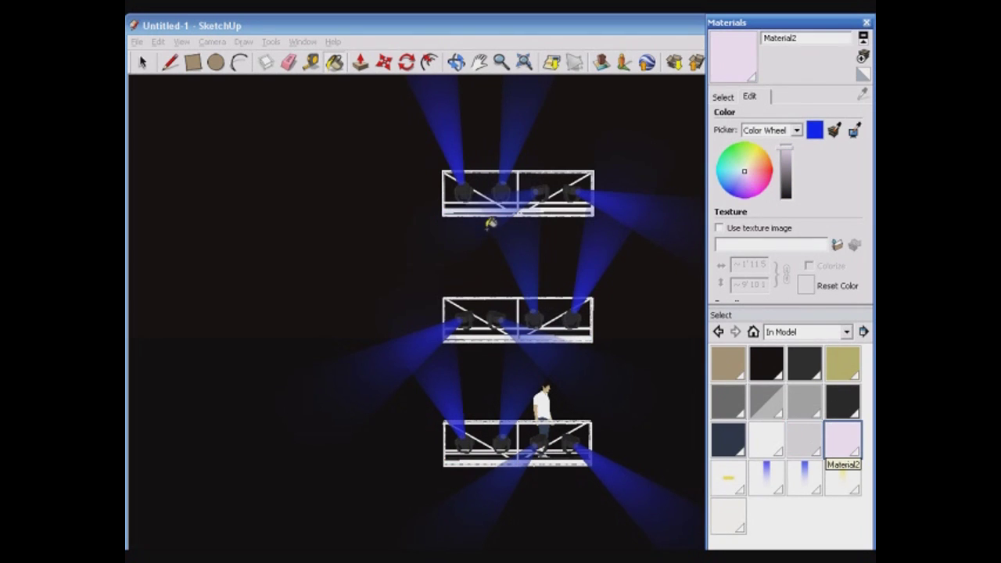
# Step: Neutralise Burnt Umber to grey, then give it a slight red tint
pyautogui.click(772, 367)
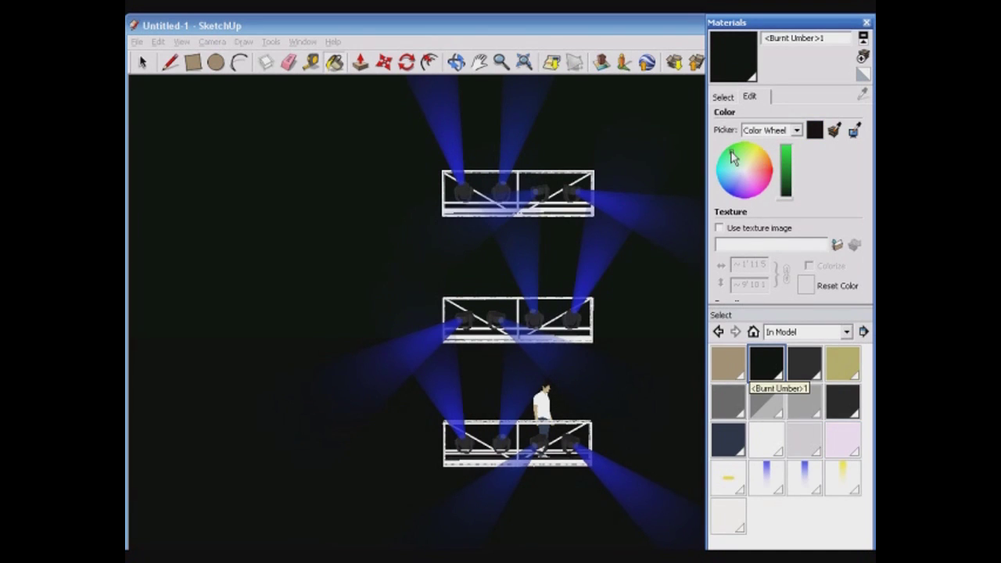
pyautogui.click(745, 171)
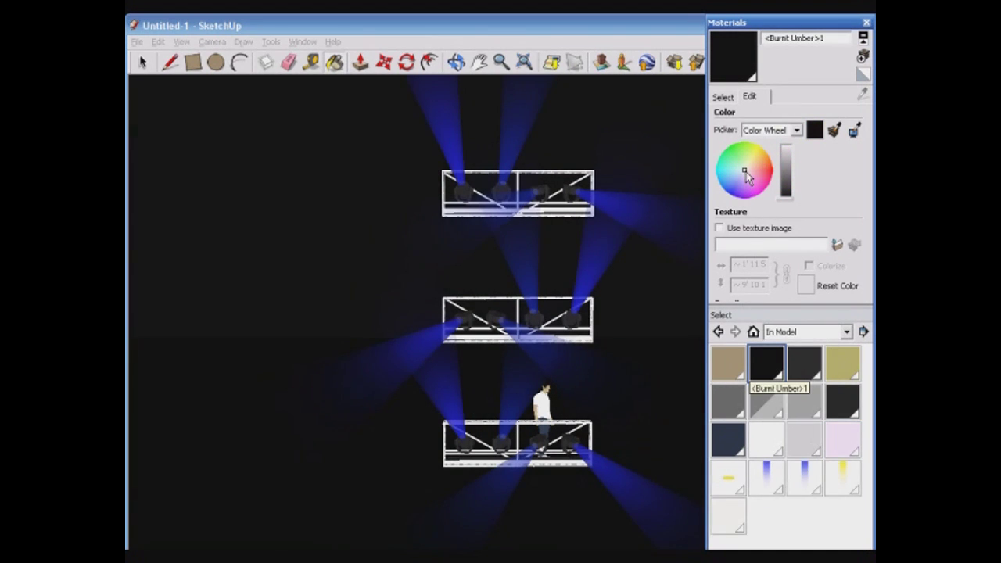
pyautogui.click(764, 167)
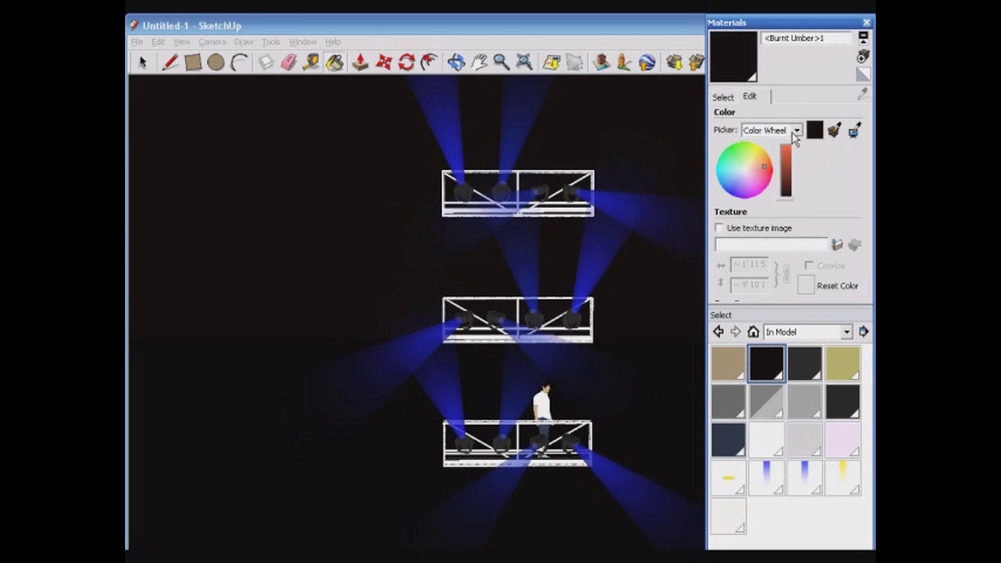
pyautogui.moveTo(668, 161)
pyautogui.mouseDown()
pyautogui.moveTo(627, 170)
pyautogui.moveTo(610, 222)
pyautogui.moveTo(670, 193)
pyautogui.mouseUp()
# Step: Start a 2D Graphic export as Untitled-1, then dismiss it and close the Materials window
pyautogui.click(136, 41)
pyautogui.moveTo(209, 239)
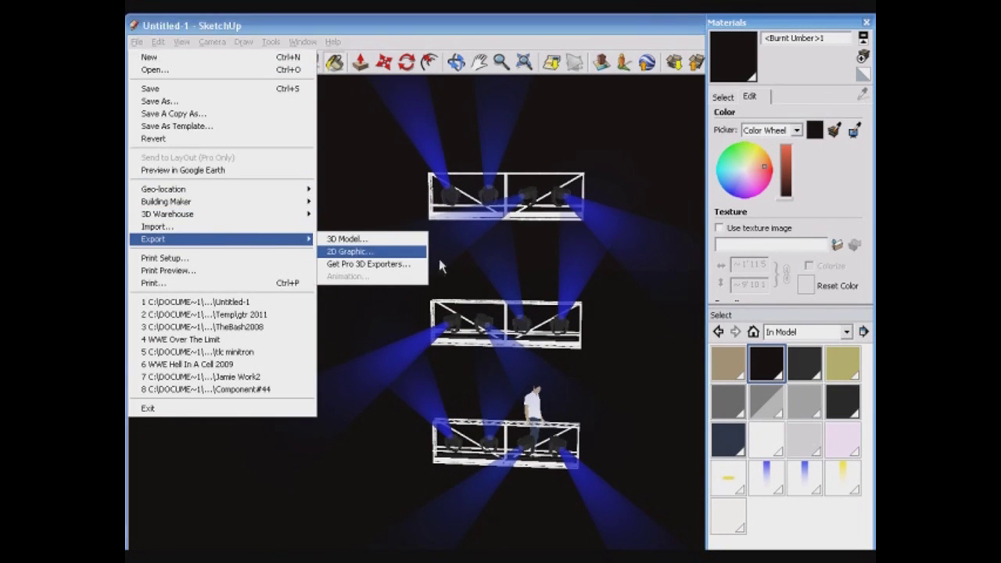
pyautogui.click(364, 252)
pyautogui.click(400, 364)
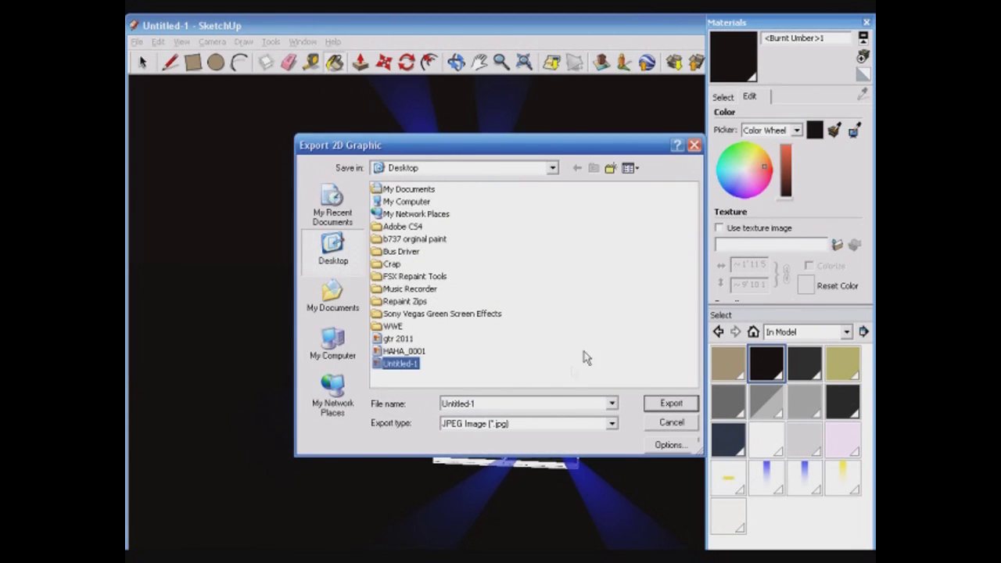
pyautogui.click(691, 149)
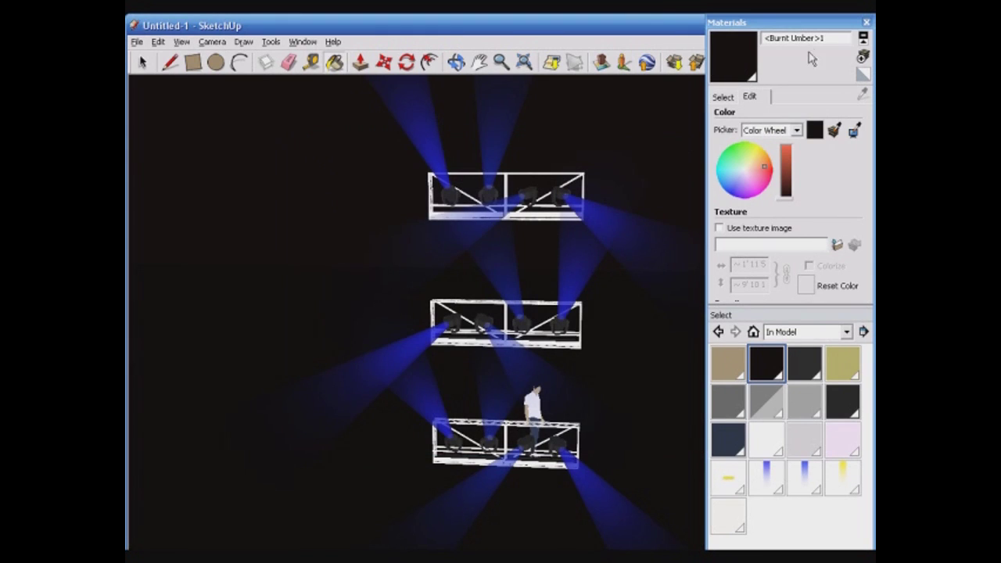
pyautogui.click(866, 22)
# Step: Close SketchUp, import Untitled-1.jpg into Vegas and place it at the timeline start
pyautogui.click(836, 27)
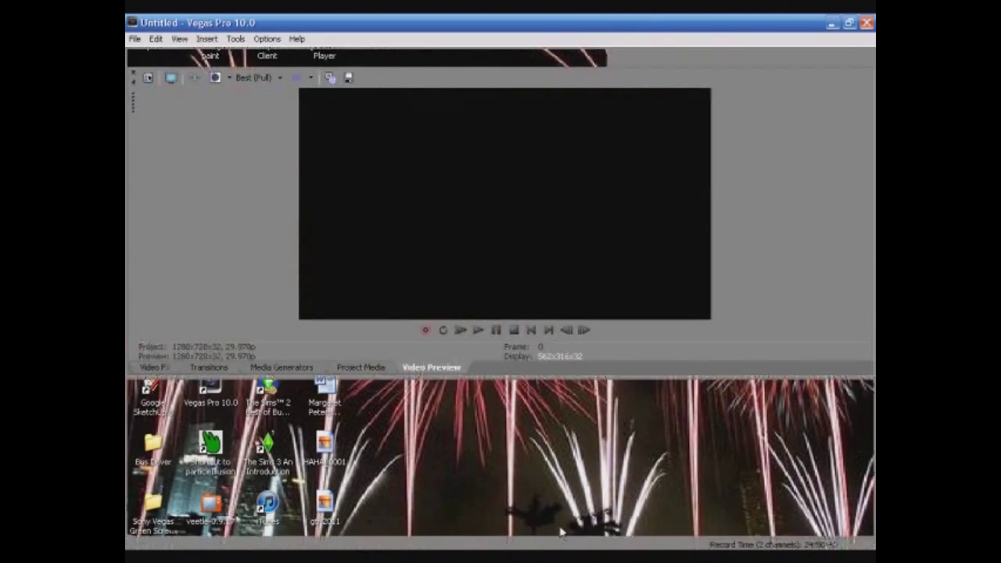
pyautogui.click(354, 368)
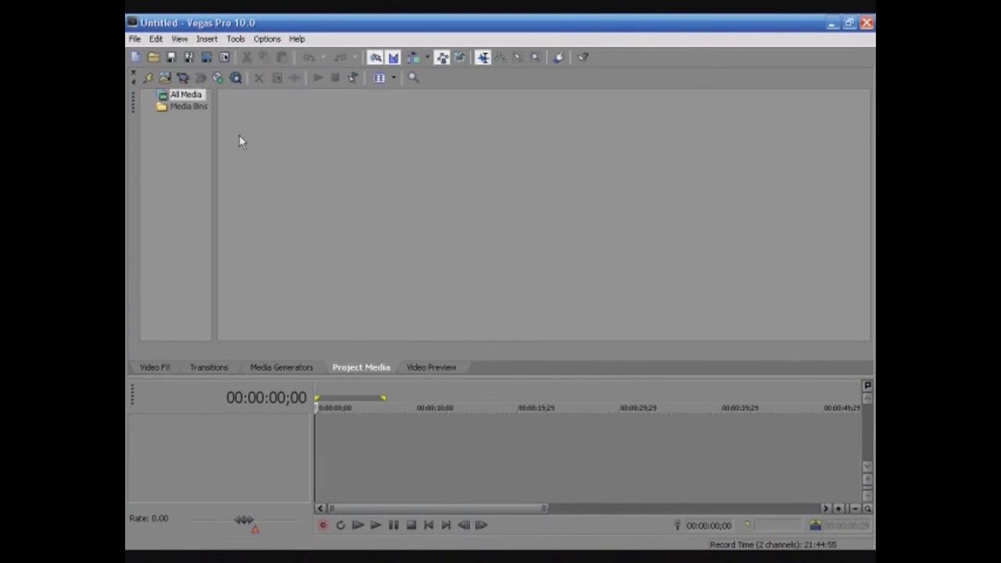
pyautogui.click(164, 77)
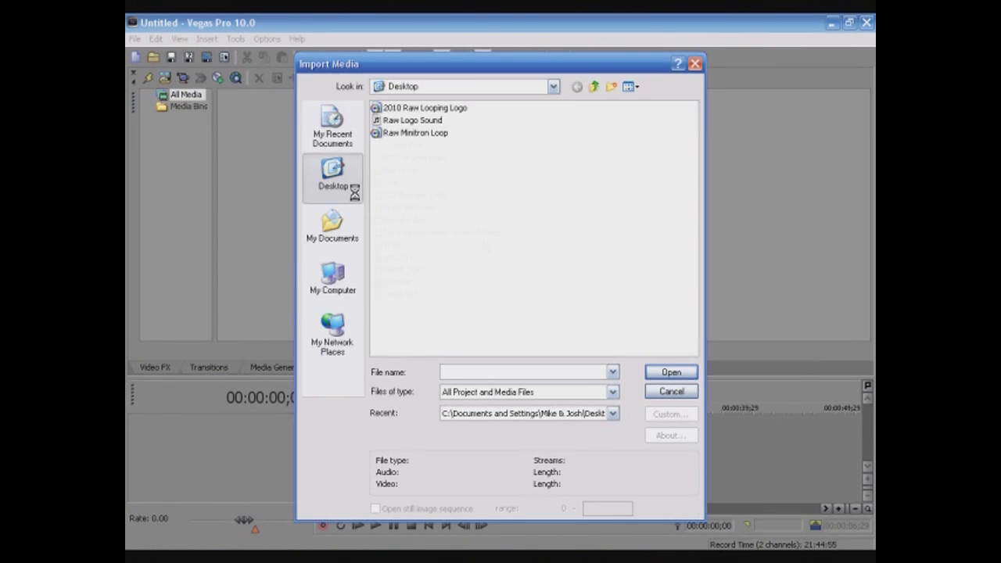
pyautogui.click(403, 295)
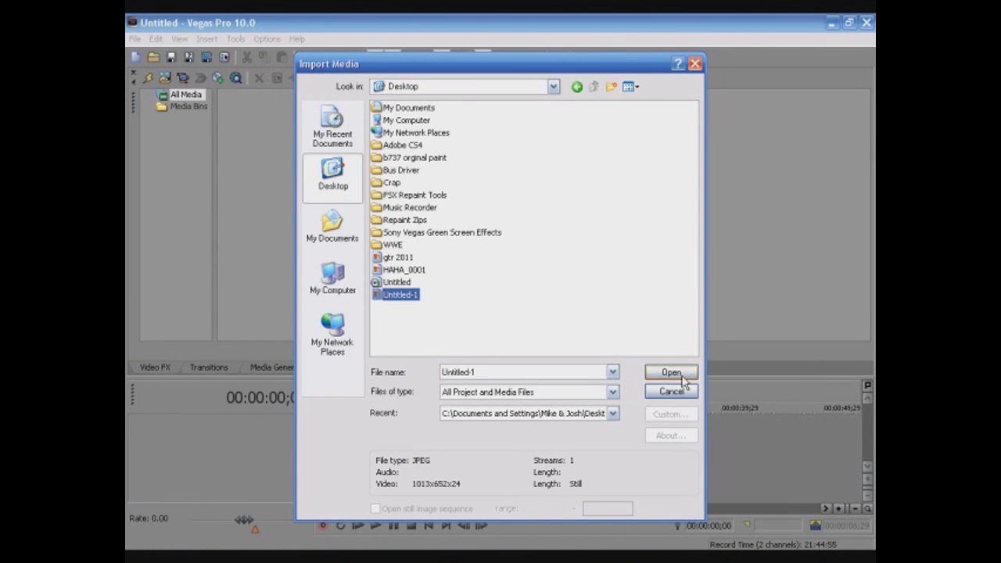
pyautogui.click(677, 375)
pyautogui.moveTo(274, 161); pyautogui.dragTo(421, 438)
pyautogui.click(431, 367)
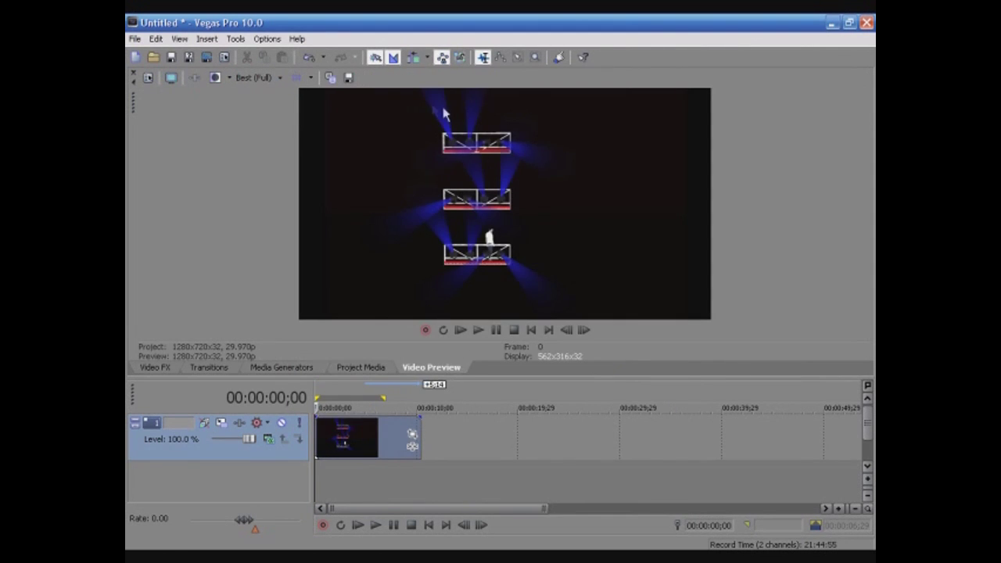
# Step: Import the Strobe Flashes video from WWE > WWE Superstars > Randy Orton
pyautogui.click(348, 367)
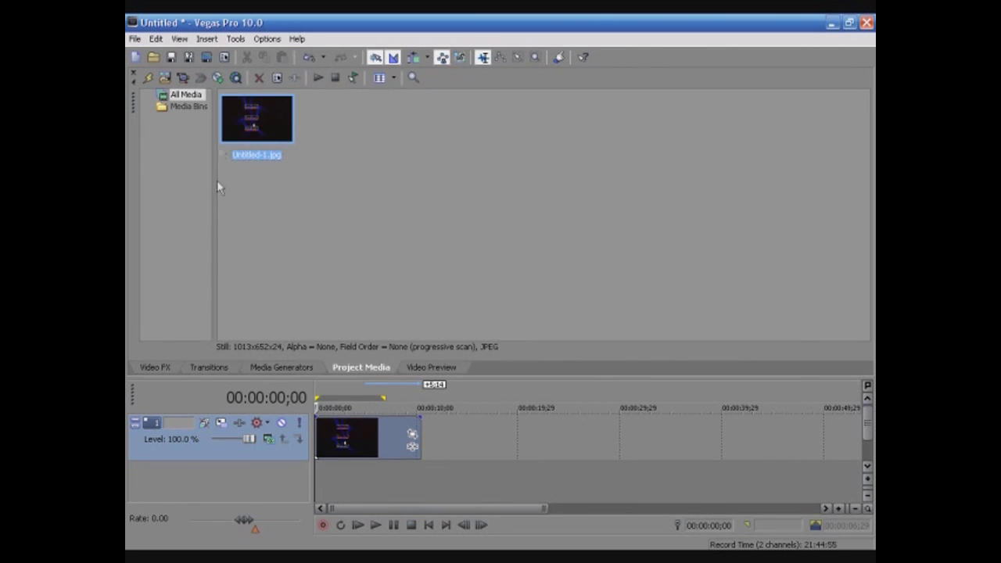
pyautogui.click(164, 78)
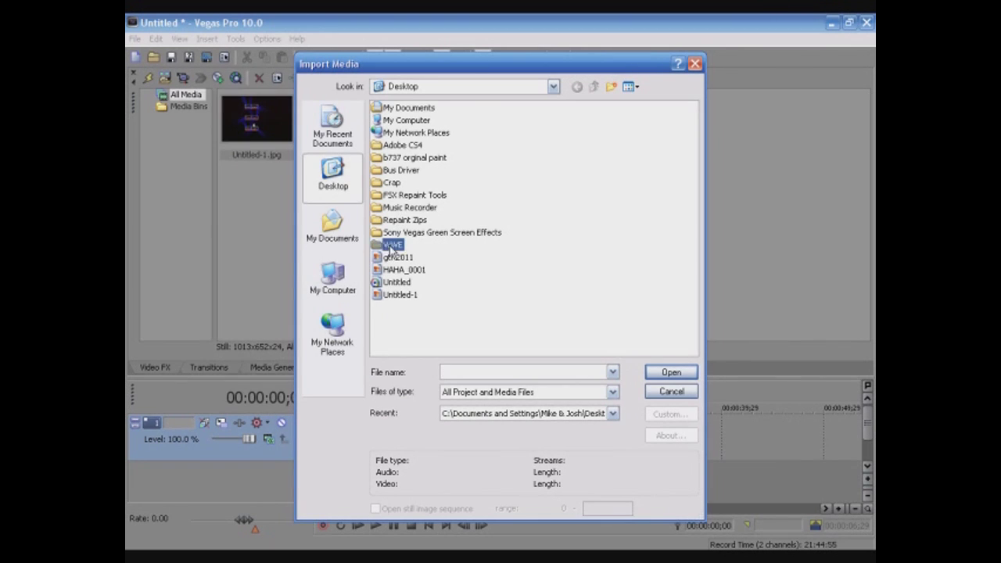
pyautogui.doubleClick(393, 245)
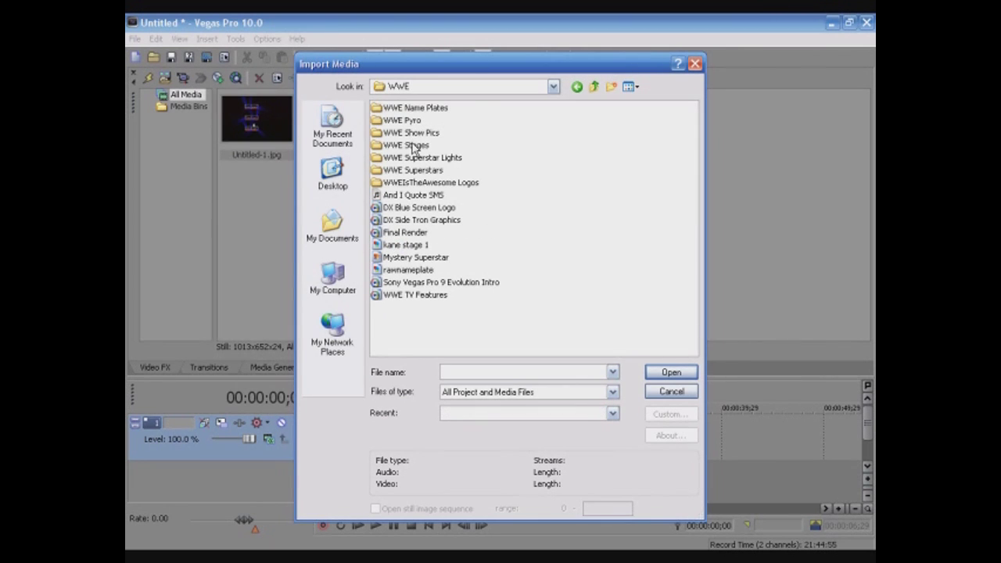
pyautogui.doubleClick(411, 170)
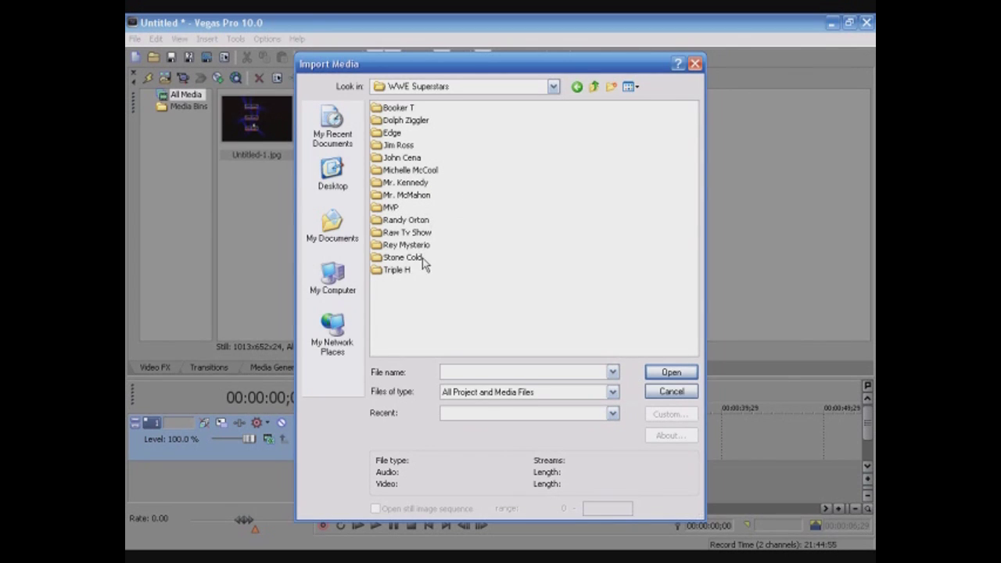
pyautogui.doubleClick(401, 222)
pyautogui.click(402, 170)
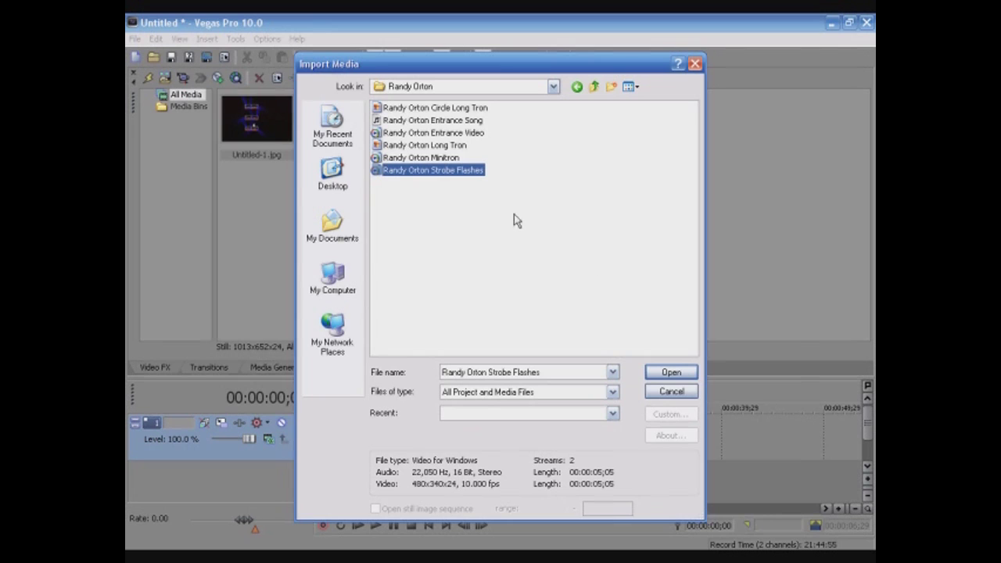
pyautogui.click(669, 373)
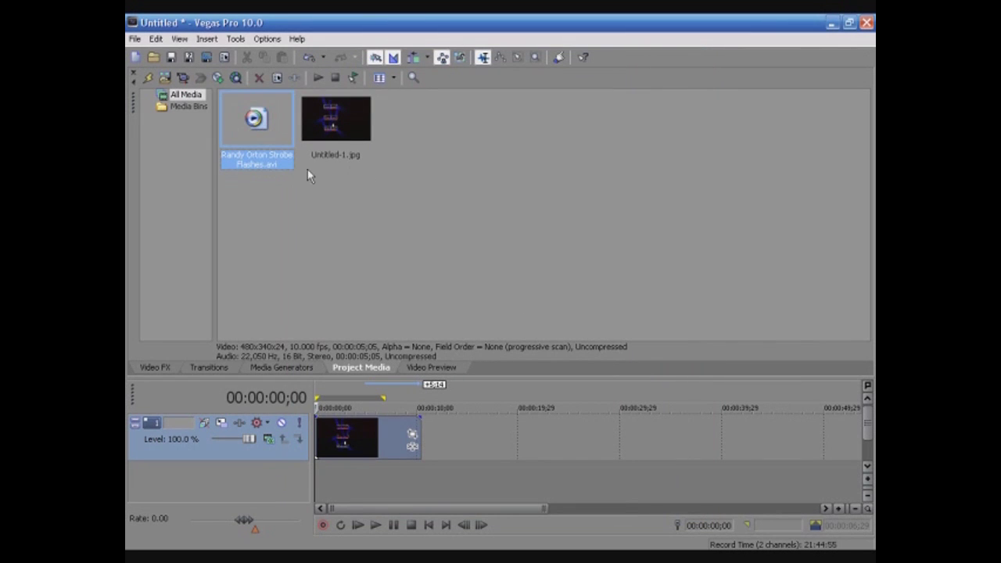
# Step: Place the Strobe Flashes video on a second track and trim the image to match
pyautogui.moveTo(257, 130); pyautogui.dragTo(321, 487)
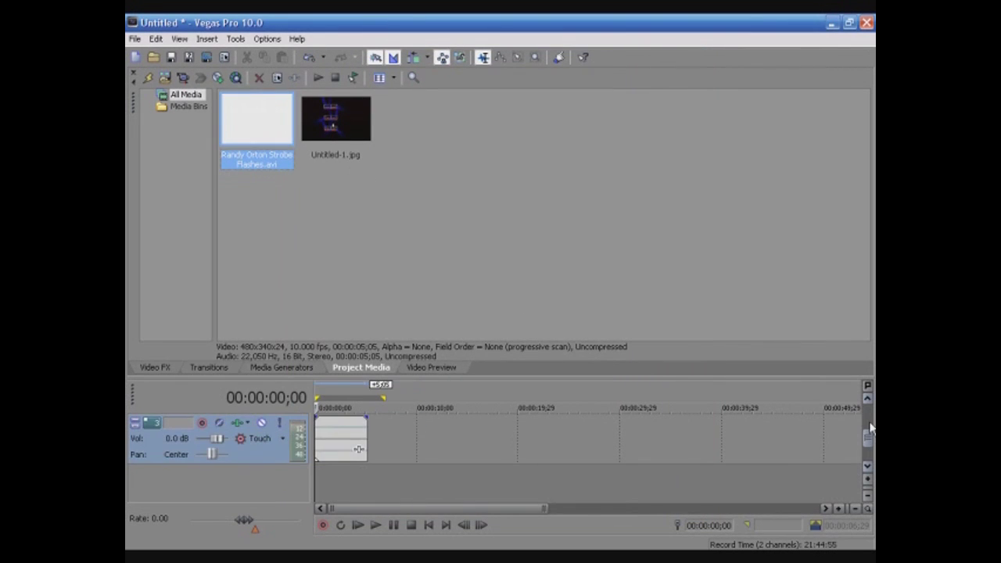
pyautogui.click(869, 410)
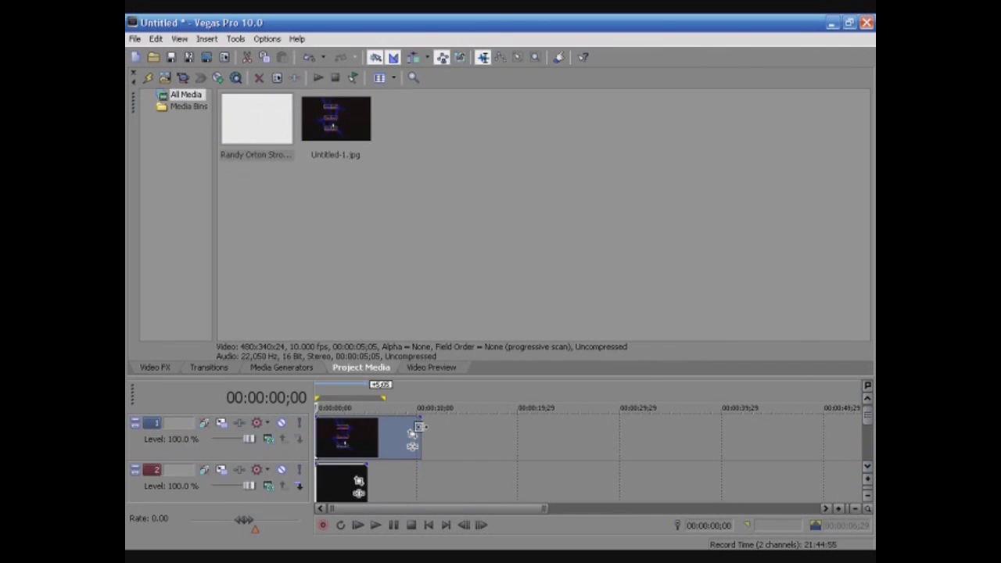
pyautogui.moveTo(414, 435); pyautogui.dragTo(368, 437)
# Step: Turn off Maintain aspect ratio in the rig image event's properties
pyautogui.click(432, 368)
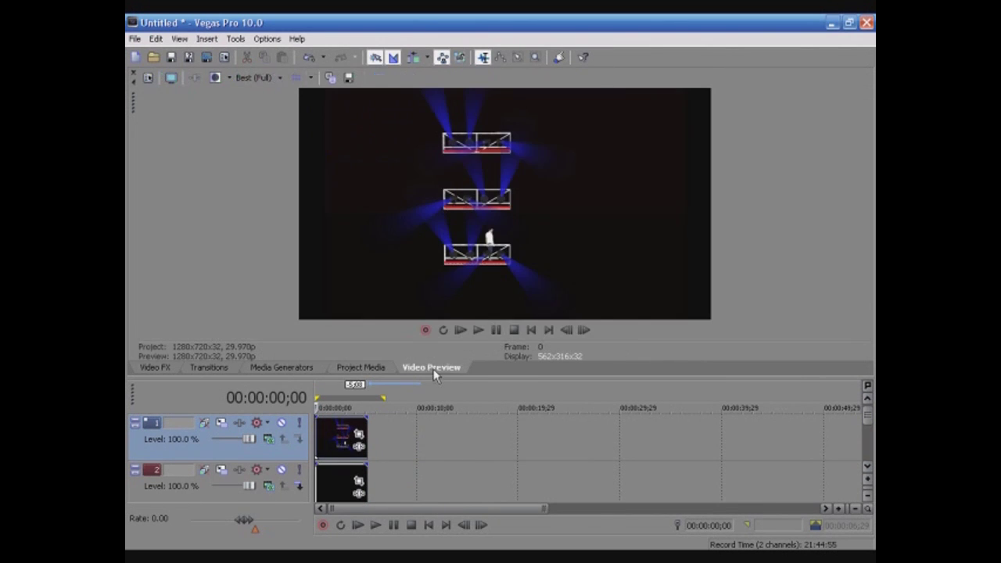
pyautogui.click(338, 403)
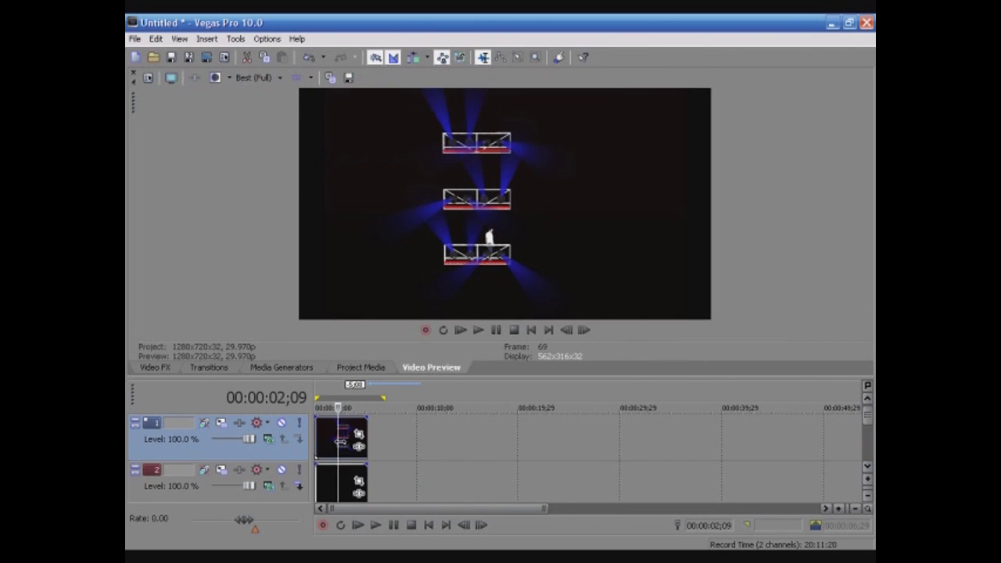
pyautogui.rightClick(332, 440)
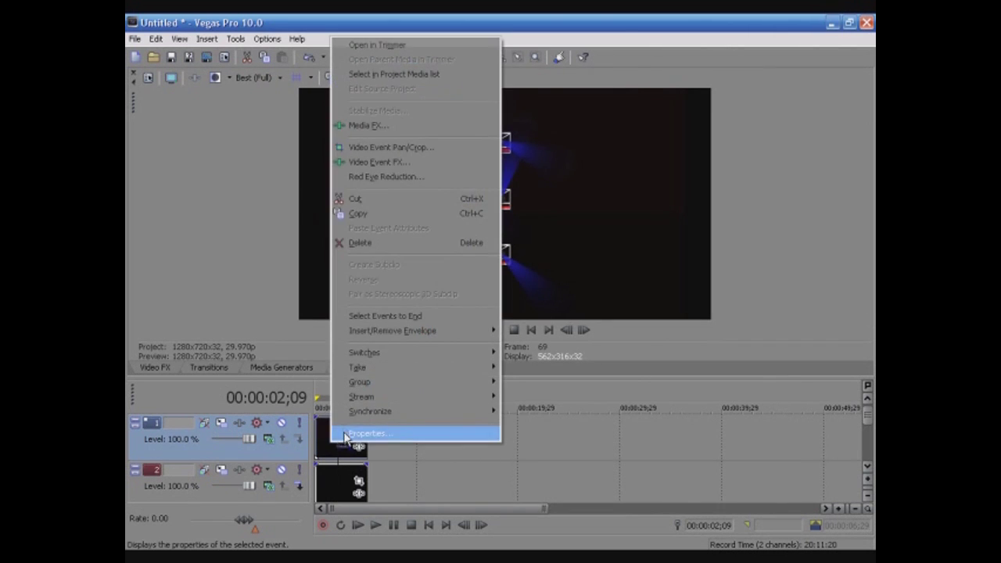
pyautogui.click(344, 432)
pyautogui.click(391, 187)
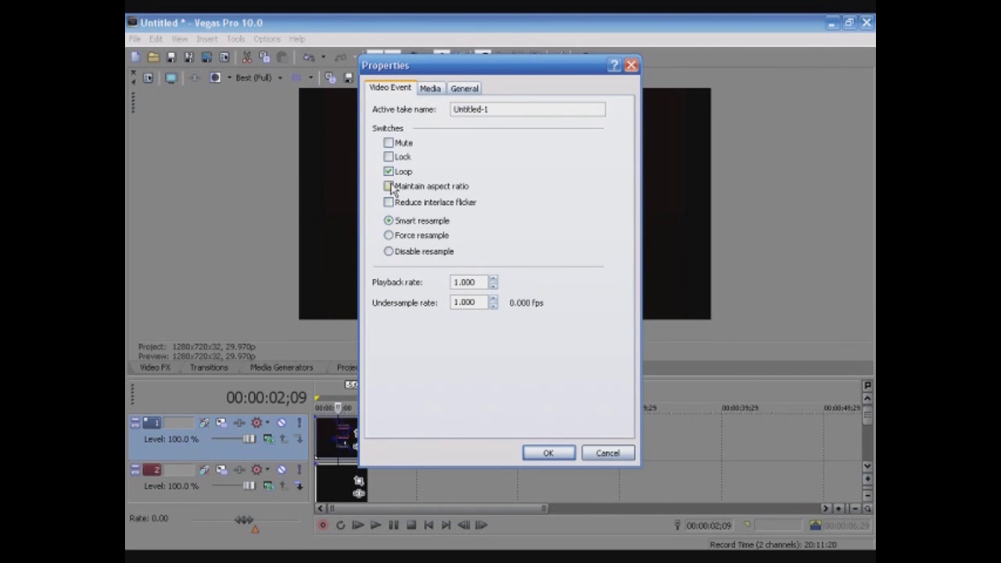
pyautogui.click(390, 187)
pyautogui.click(549, 453)
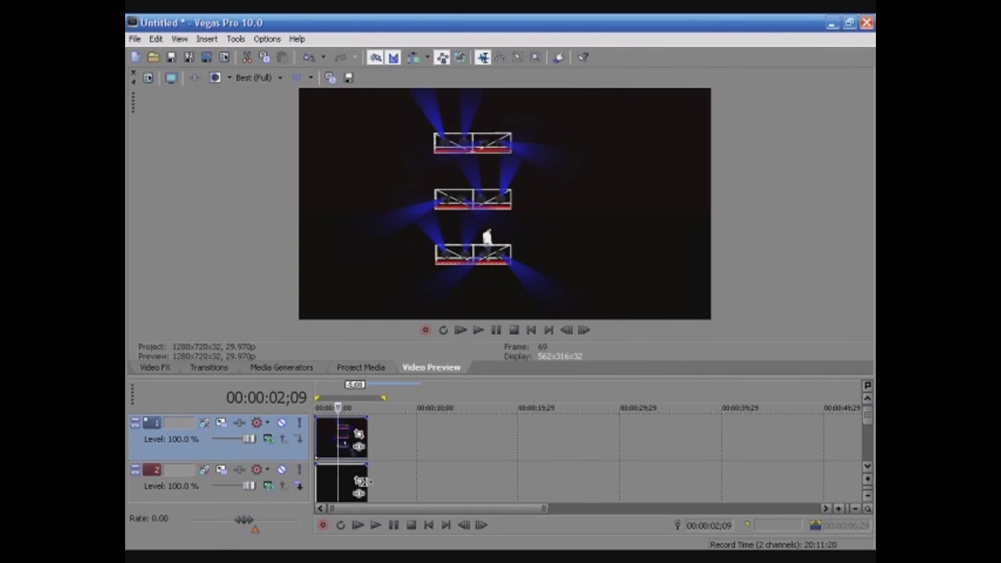
pyautogui.click(410, 526)
# Step: Preview the composite, then apply the Chroma Keyer Blue Screen preset to the image event
pyautogui.click(375, 525)
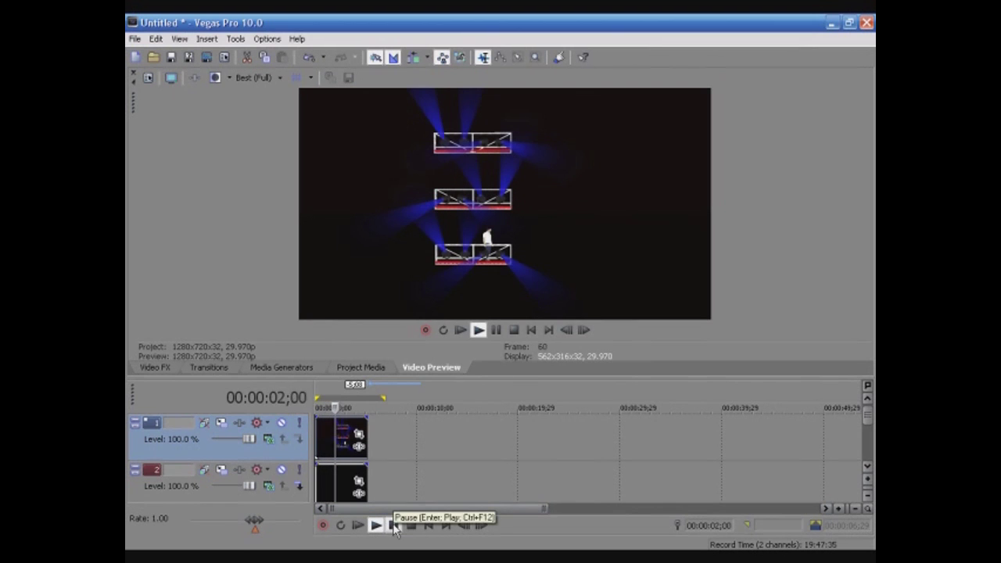
pyautogui.click(391, 526)
pyautogui.click(155, 368)
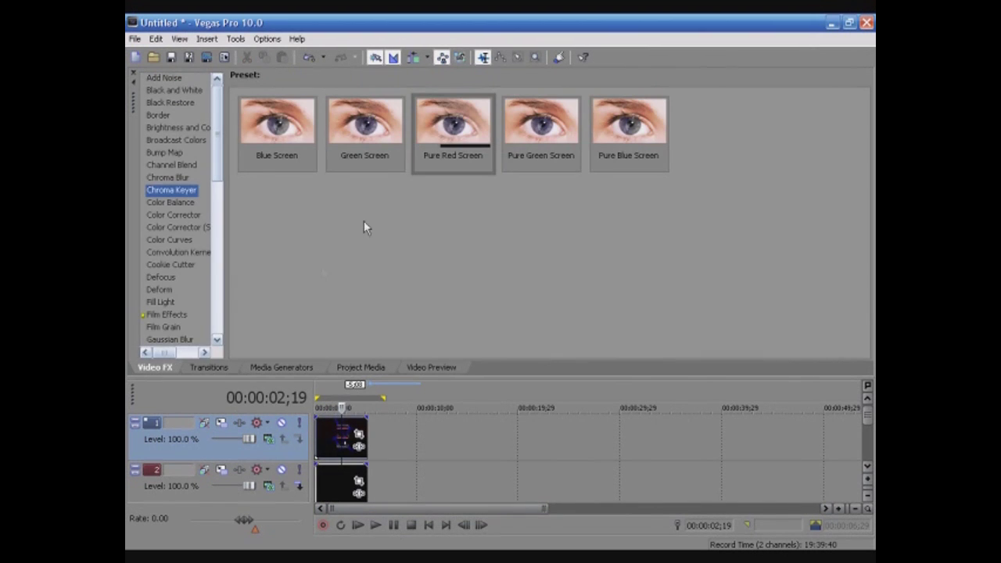
pyautogui.click(301, 132)
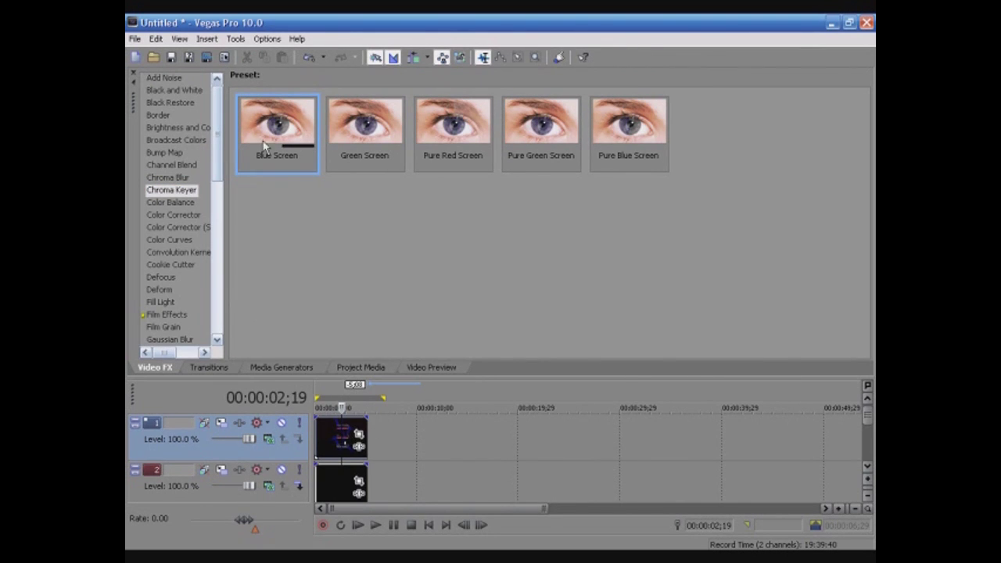
pyautogui.moveTo(263, 145); pyautogui.dragTo(425, 366)
pyautogui.click(425, 366)
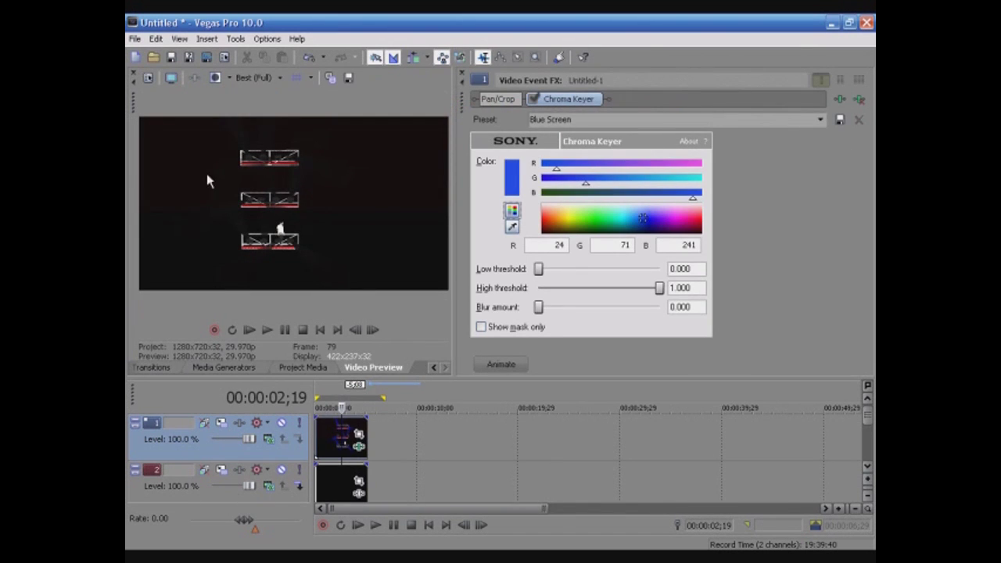
# Step: Set the Chroma Keyer low threshold to 0.375 and high threshold to 0.921, then close the FX window
pyautogui.click(375, 525)
pyautogui.click(394, 525)
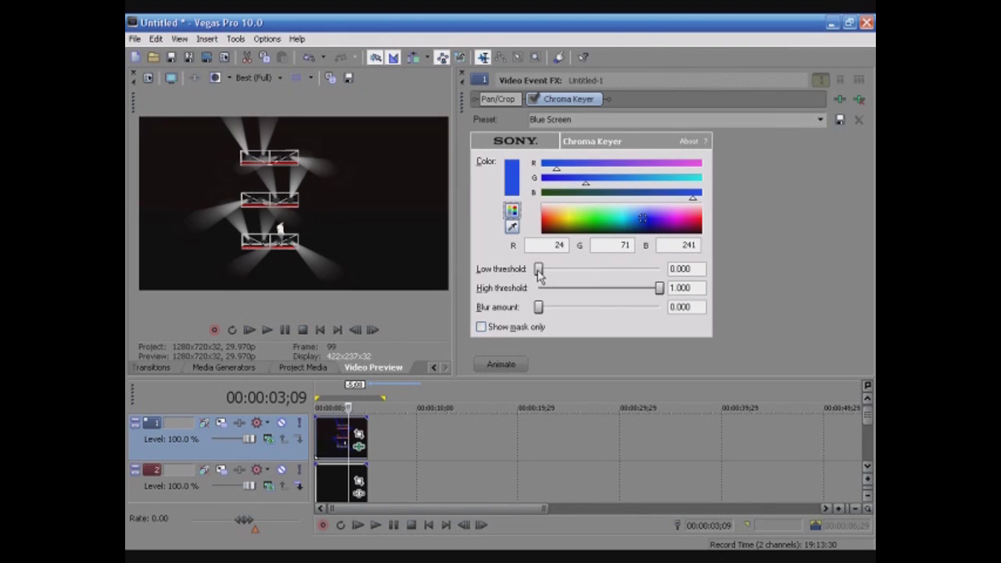
pyautogui.moveTo(539, 271); pyautogui.dragTo(570, 271)
pyautogui.moveTo(660, 289); pyautogui.dragTo(649, 289)
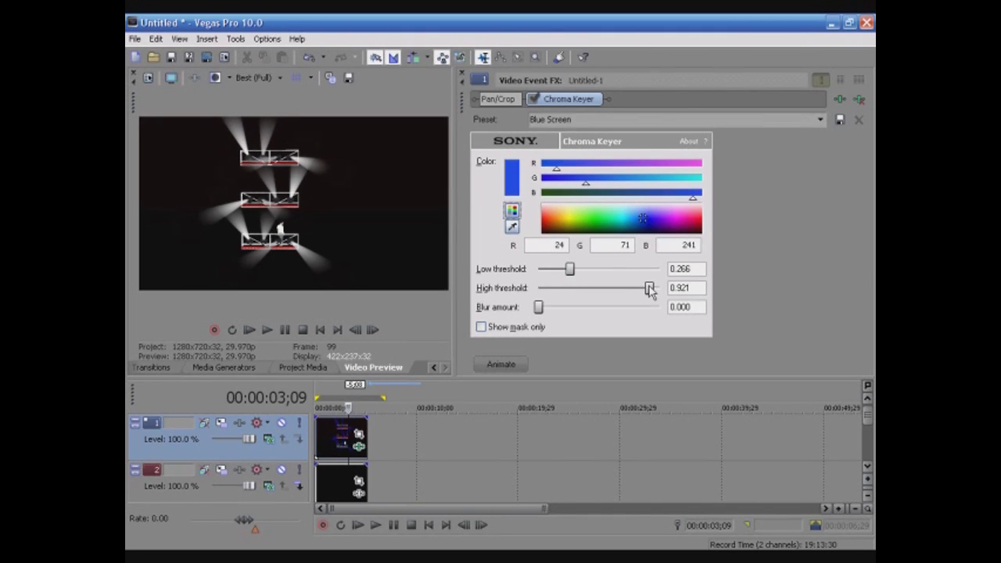
pyautogui.moveTo(575, 280); pyautogui.dragTo(589, 279)
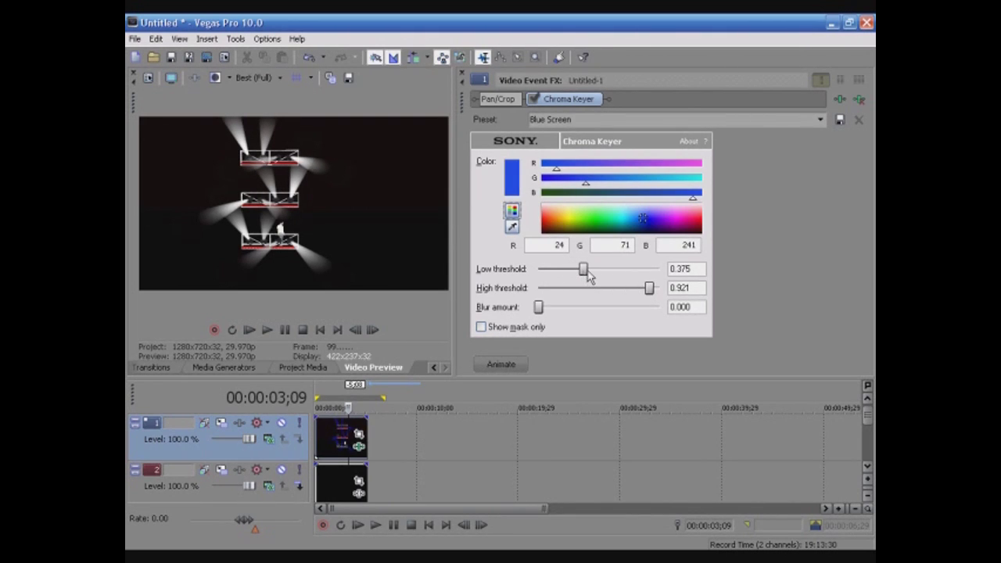
pyautogui.click(462, 75)
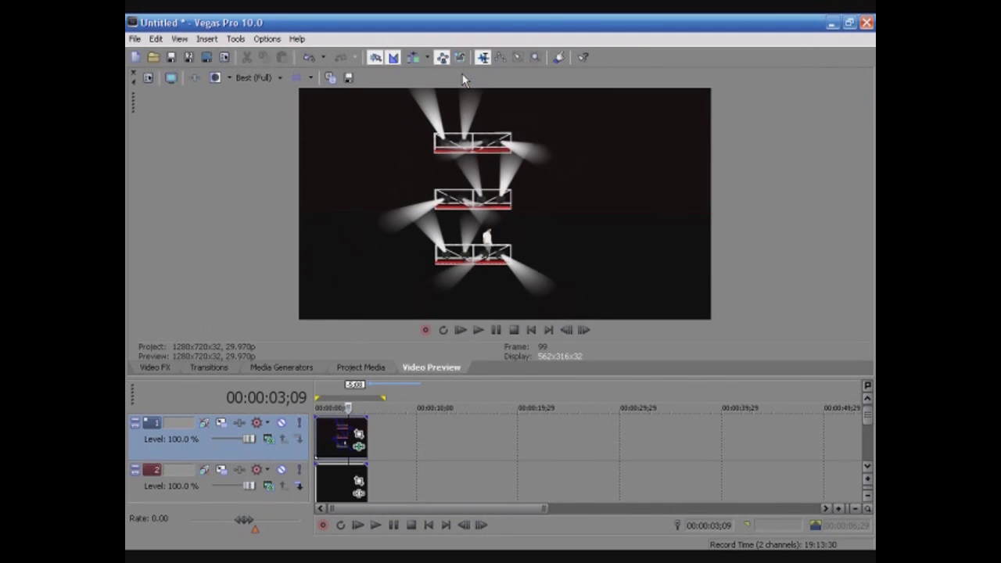
pyautogui.click(429, 525)
pyautogui.click(378, 526)
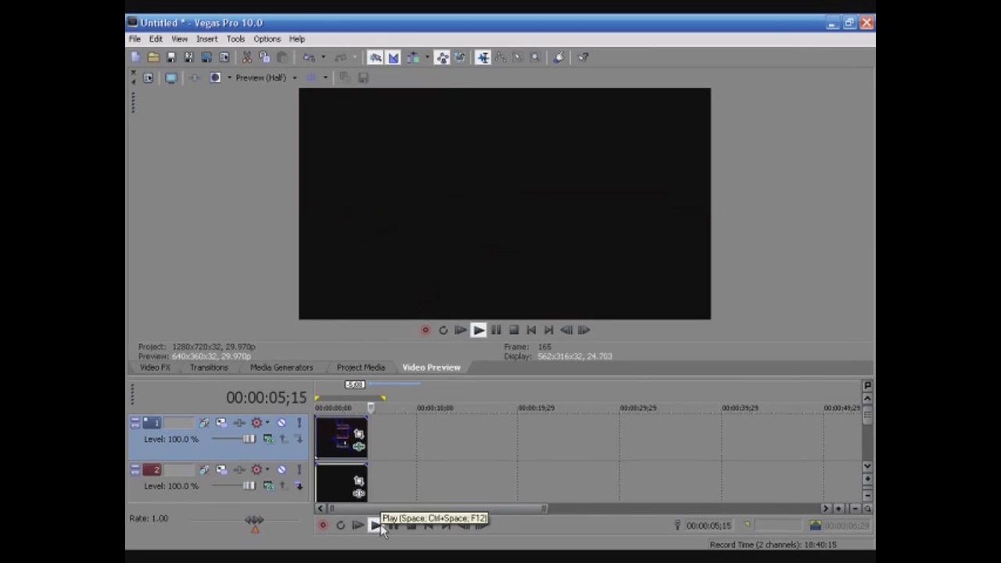
pyautogui.click(393, 525)
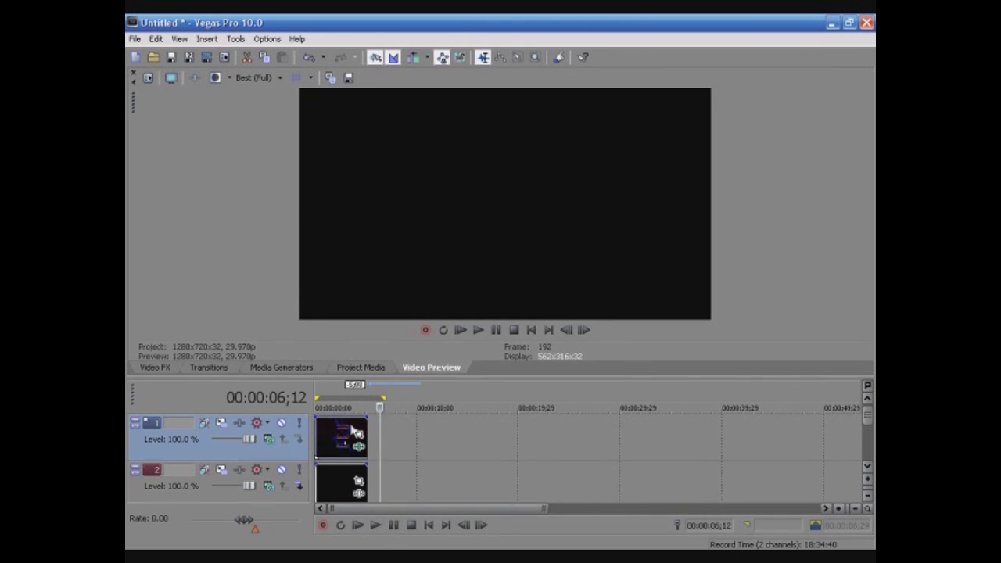
pyautogui.click(324, 400)
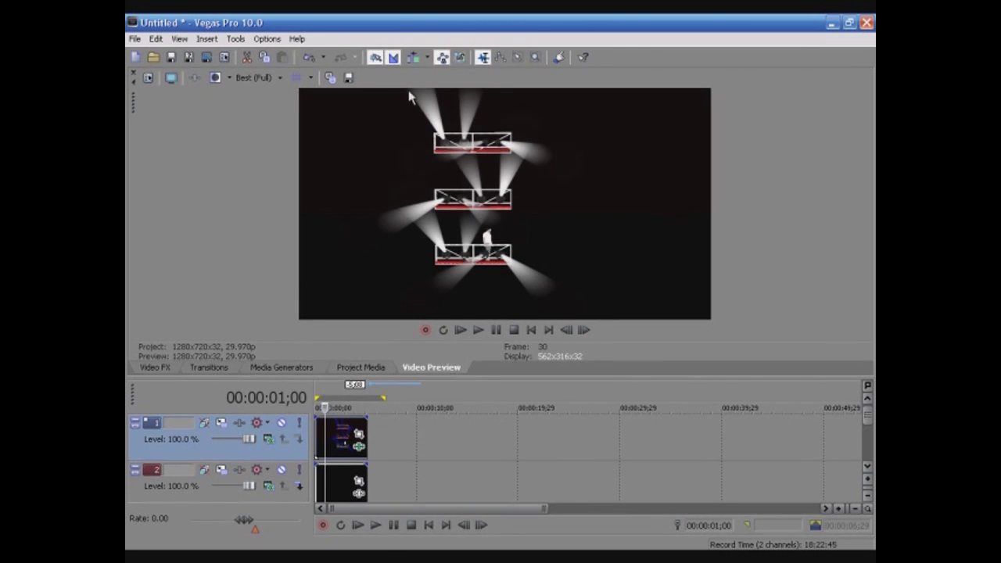
pyautogui.click(134, 38)
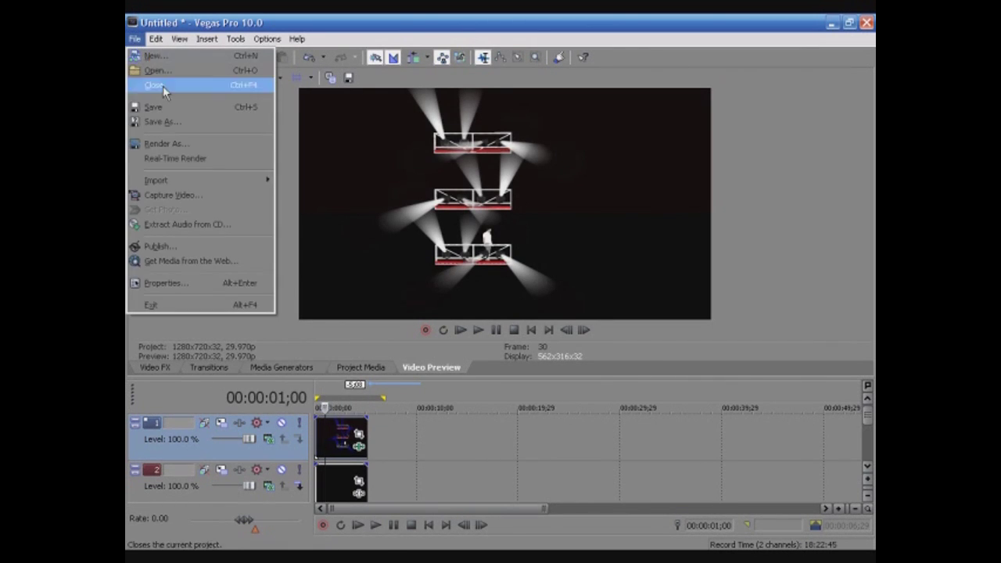
pyautogui.click(166, 143)
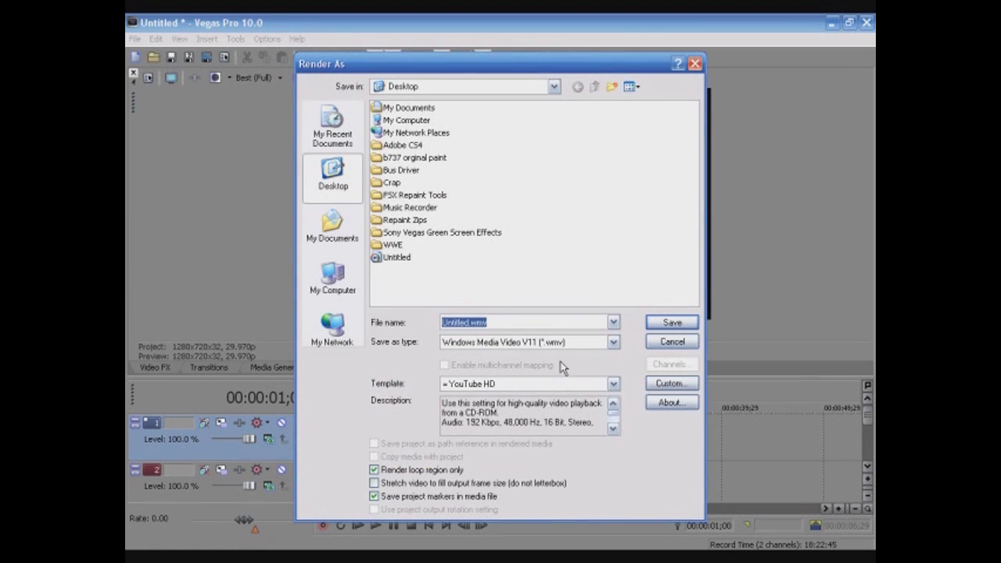
pyautogui.click(560, 384)
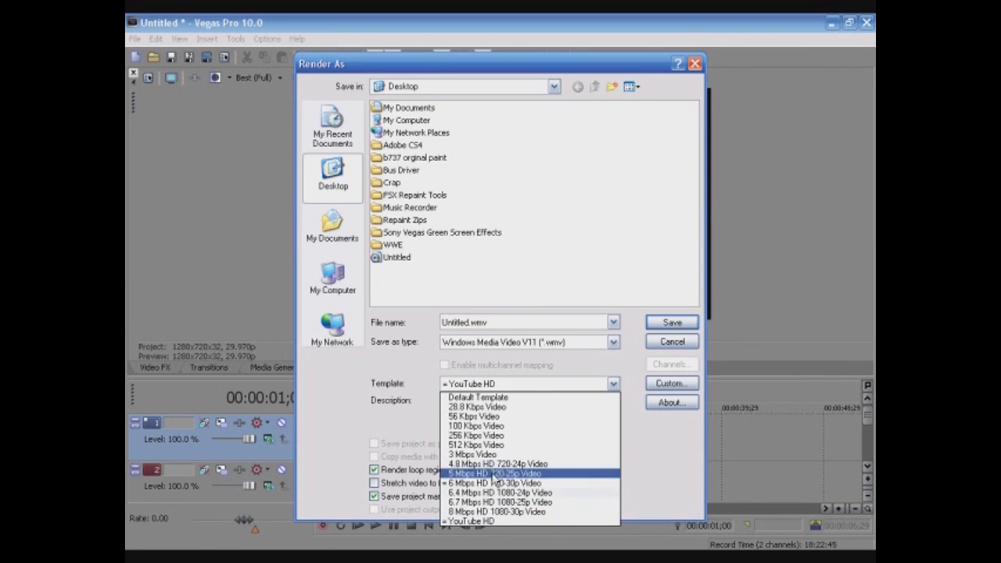
pyautogui.click(664, 348)
pyautogui.click(661, 344)
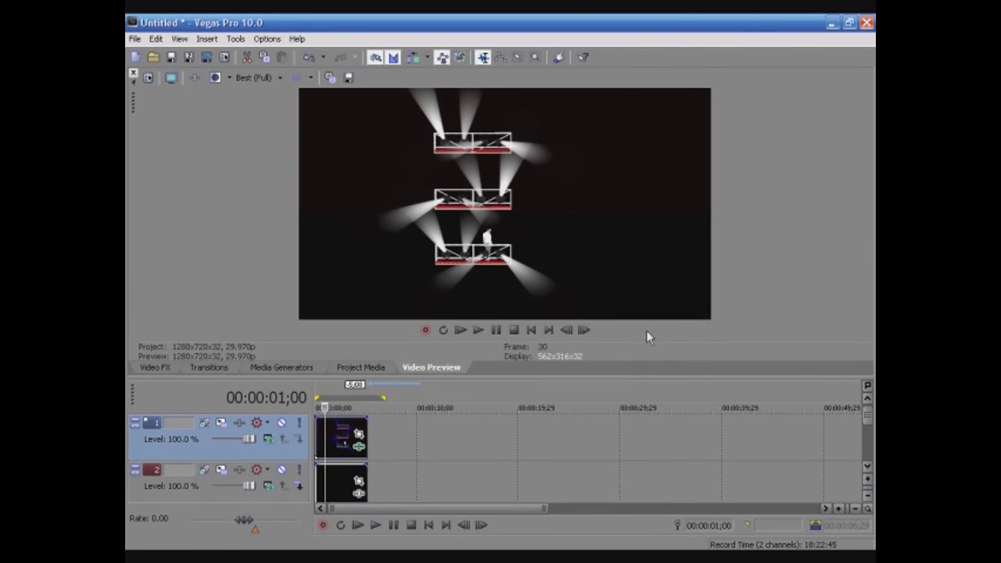